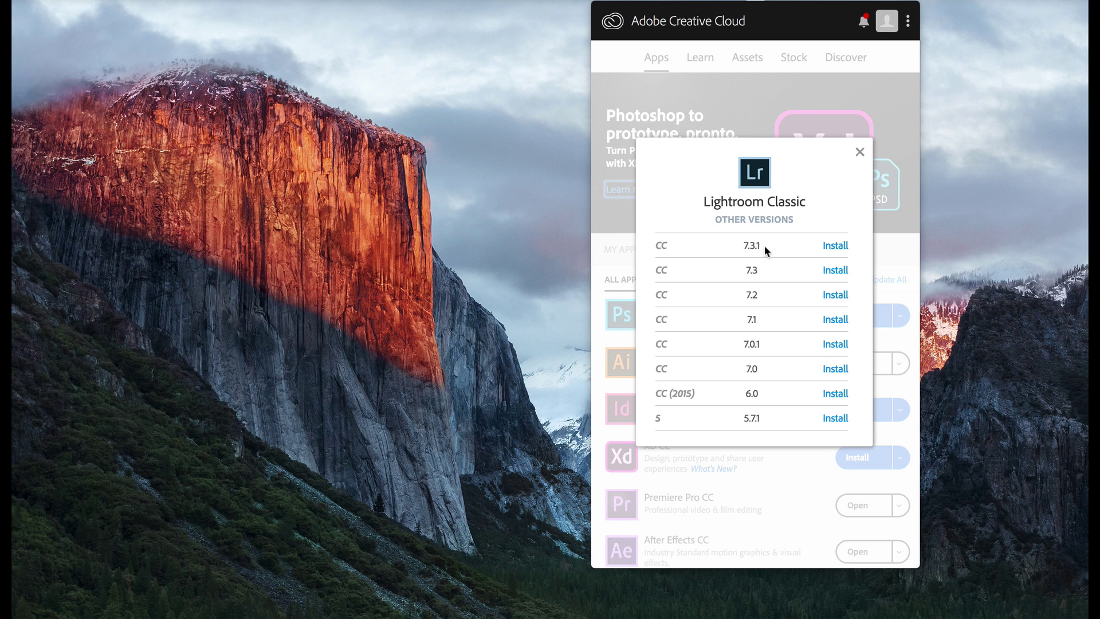
- Dismiss the Creative Cloud Other Versions list and launch Lightroom Classic from the Dock
left_click(858, 154)
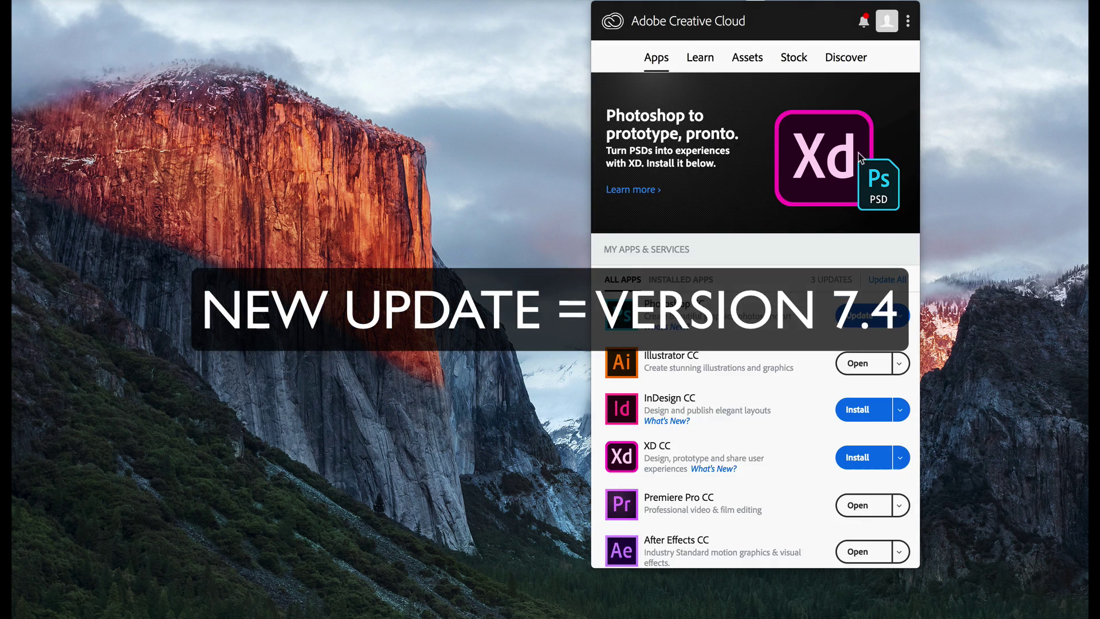
left_click(35, 284)
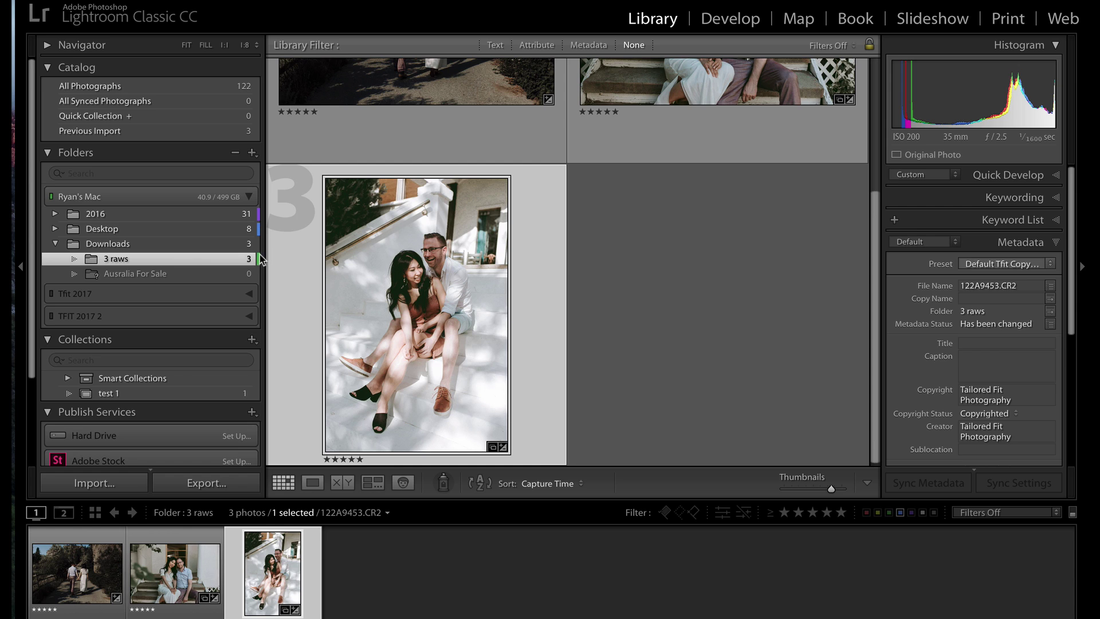
- Add a purple color label to the 3 raws folder and a green label to Desktop
right_click(117, 261)
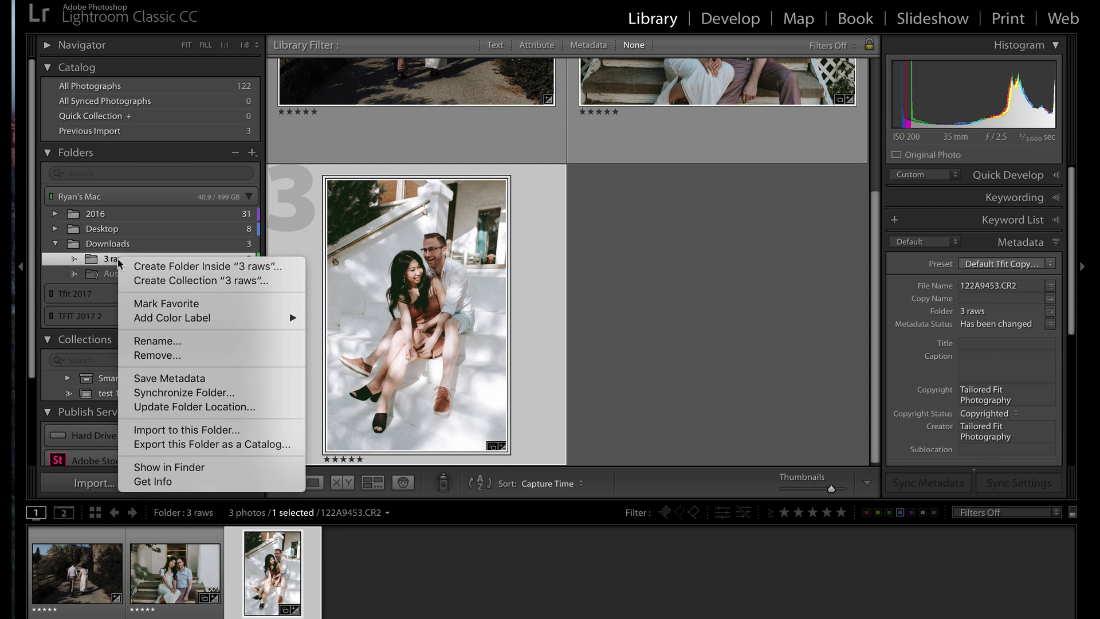
mouse_move(219, 322)
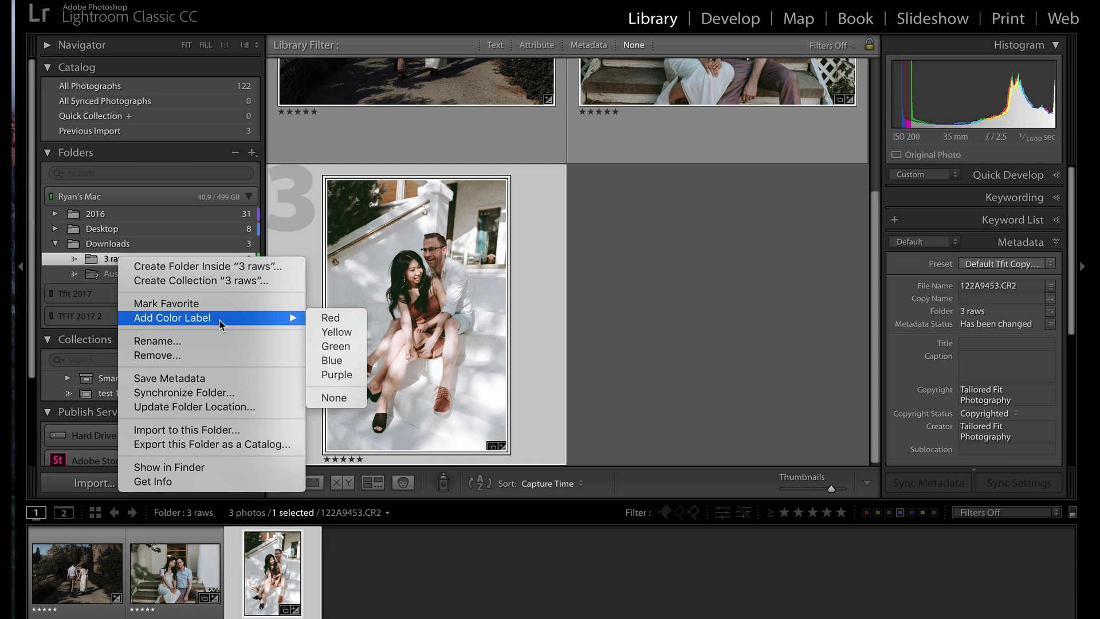
left_click(335, 379)
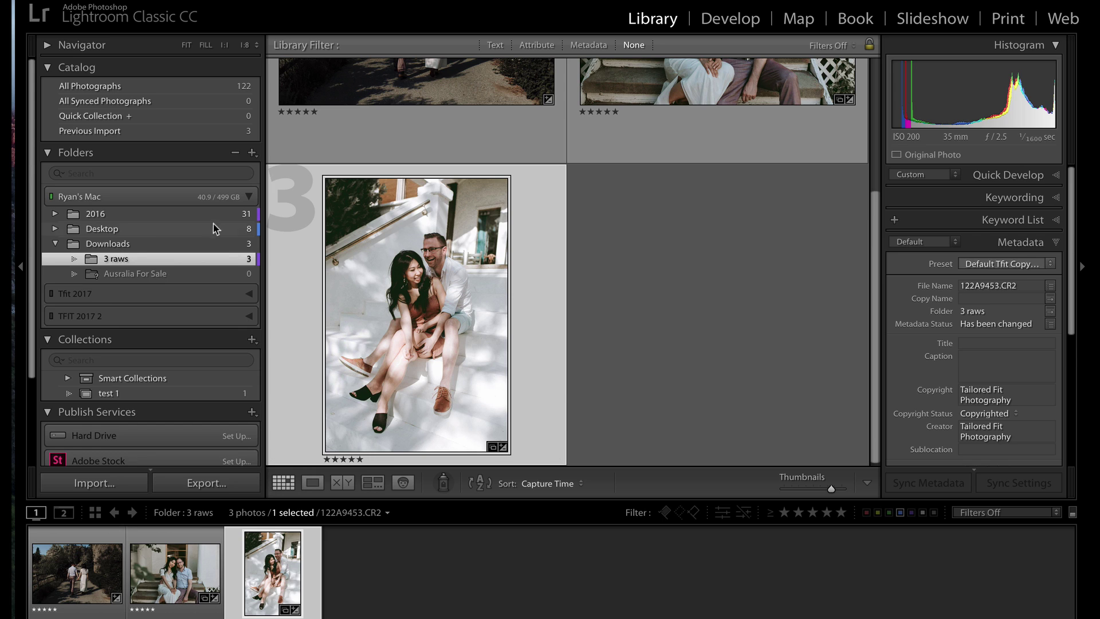
right_click(138, 231)
mouse_move(259, 325)
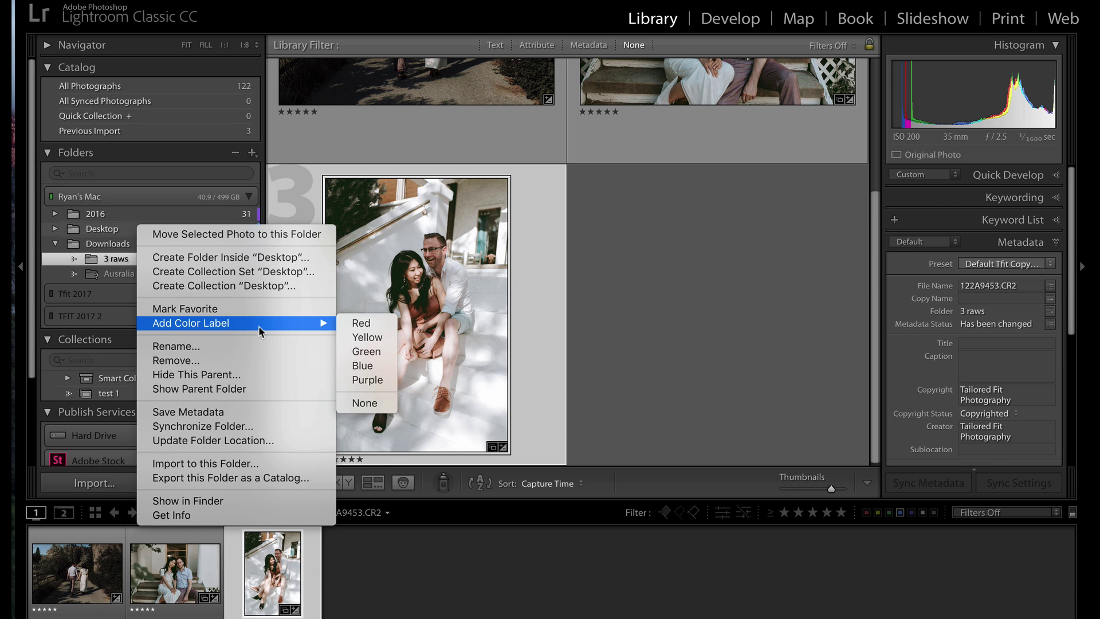
left_click(364, 349)
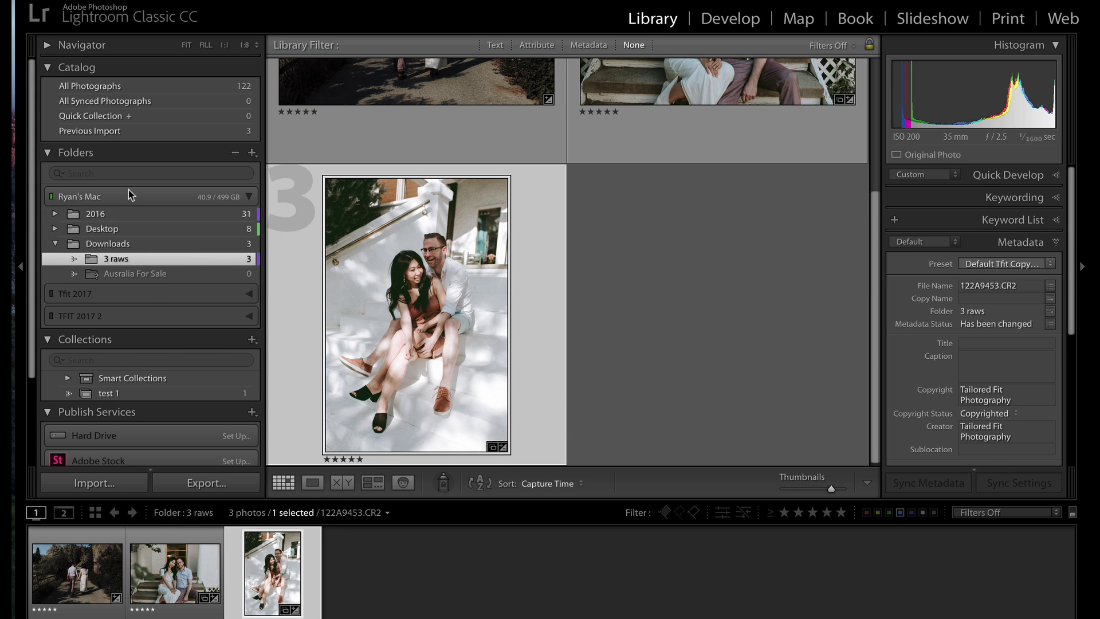
left_click(63, 175)
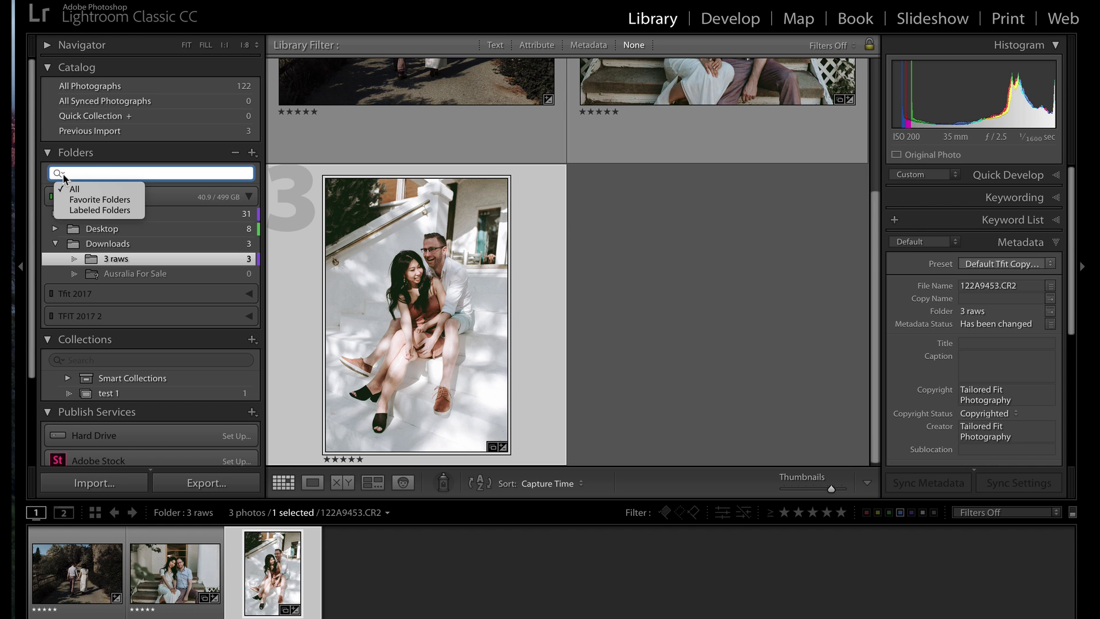
- Filter the Folders panel to Labeled Folders, leaving 2016, Desktop and 3 raws
left_click(86, 211)
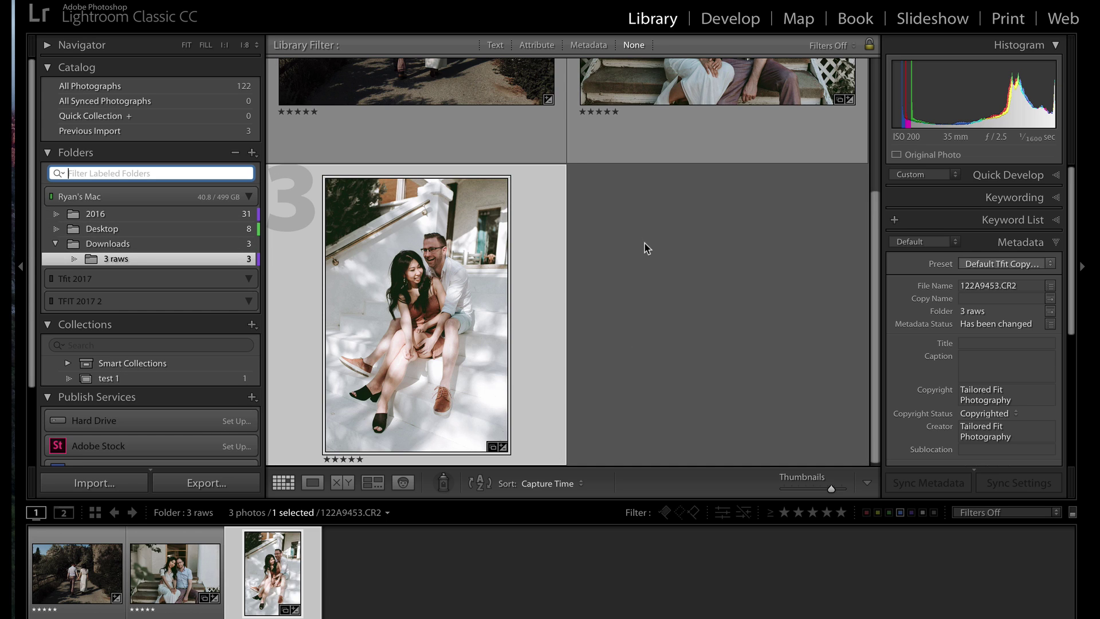
- Switch to the Develop module and bring up the Presets panel's + options
left_click(733, 22)
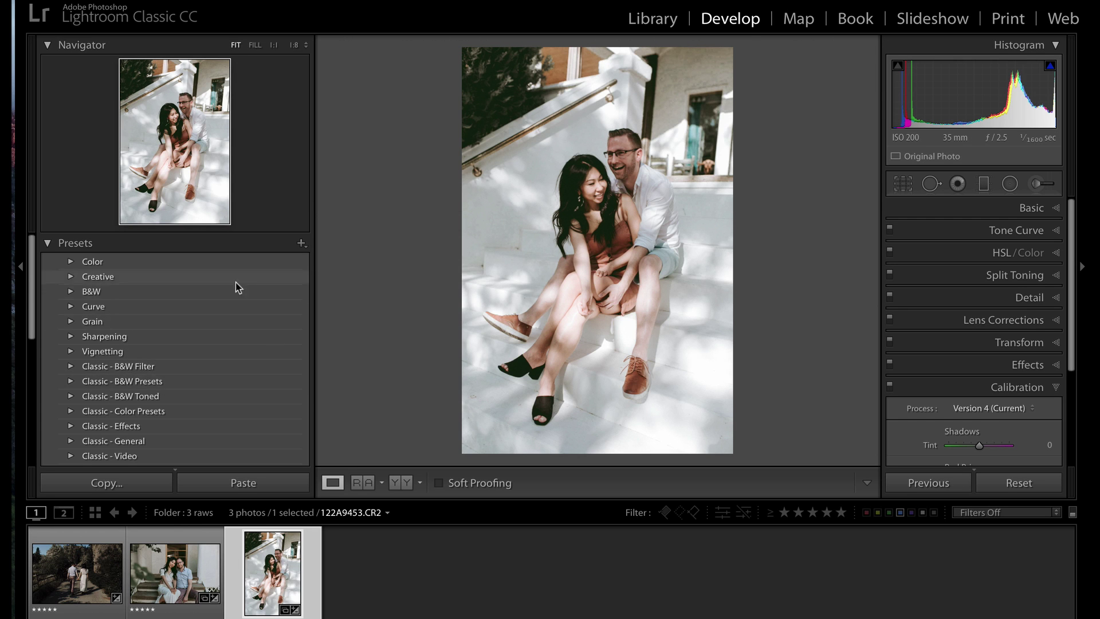
scroll(216, 344, "down", 10)
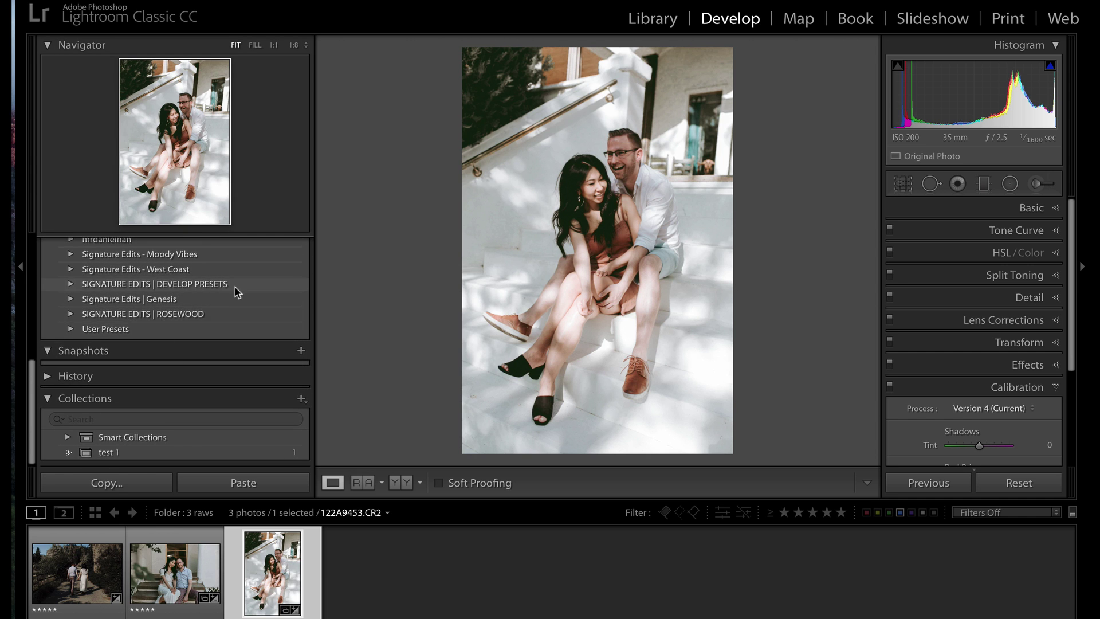
scroll(235, 292, "up", 10)
scroll(236, 293, "down", 10)
scroll(180, 291, "up", 10)
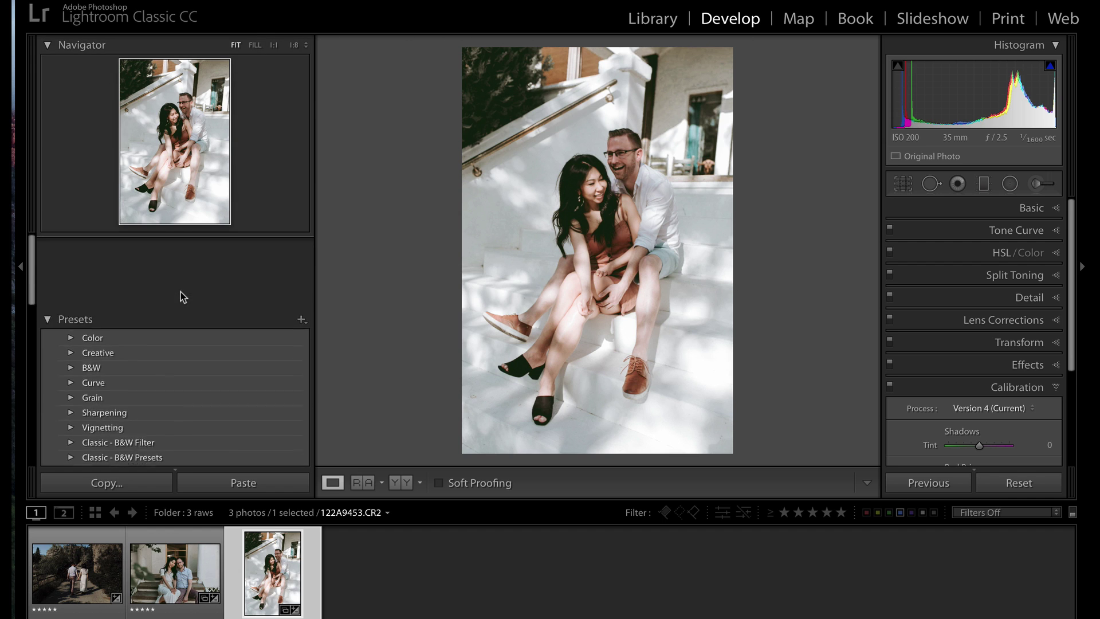
left_click(301, 243)
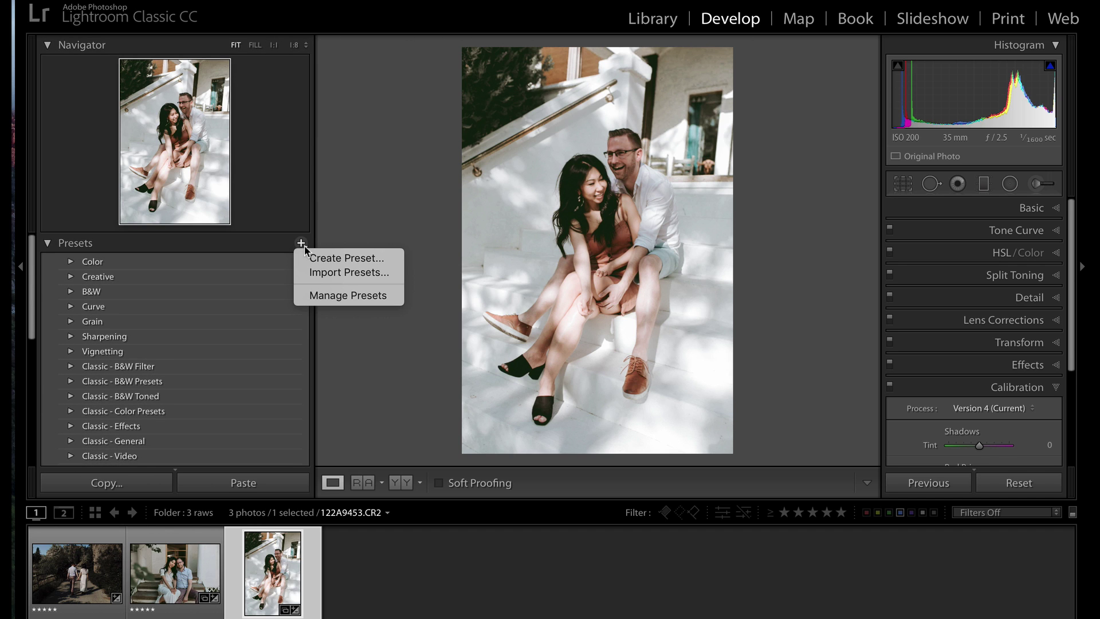
- In Manage Presets, hide the Color, Creative, Curve, Grain, Sharpening and Vignetting groups
left_click(329, 295)
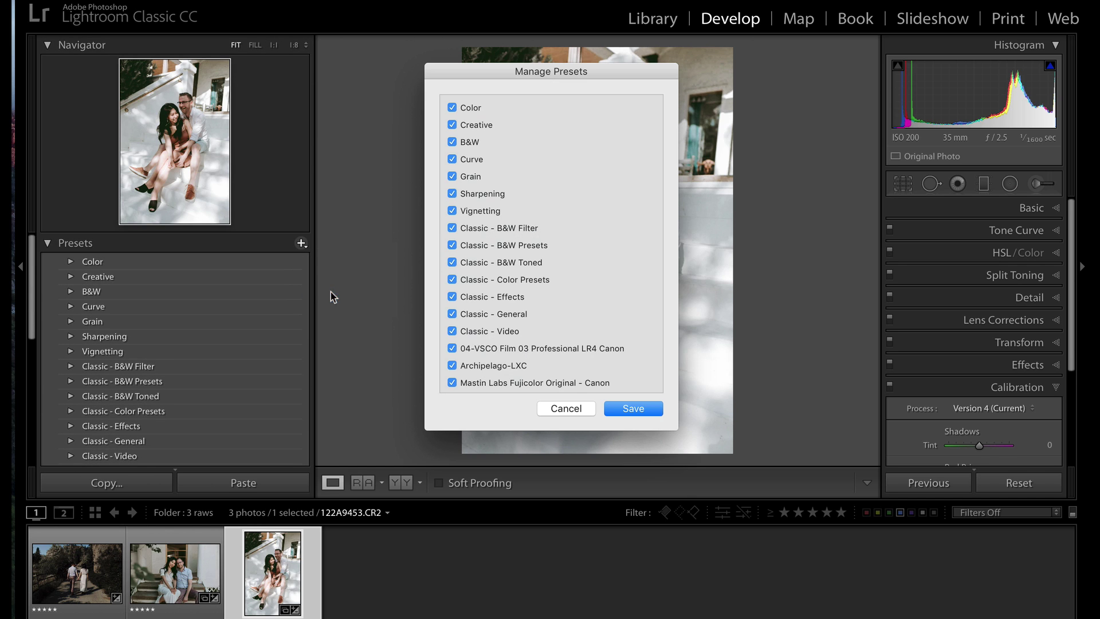
left_click(452, 108)
left_click(452, 125)
left_click(452, 159)
left_click(452, 176)
left_click(452, 194)
left_click(452, 211)
- Hide the Classic B&W Filter, B&W Presets, B&W Toned, Color, Effects, General and Video groups
left_click(452, 228)
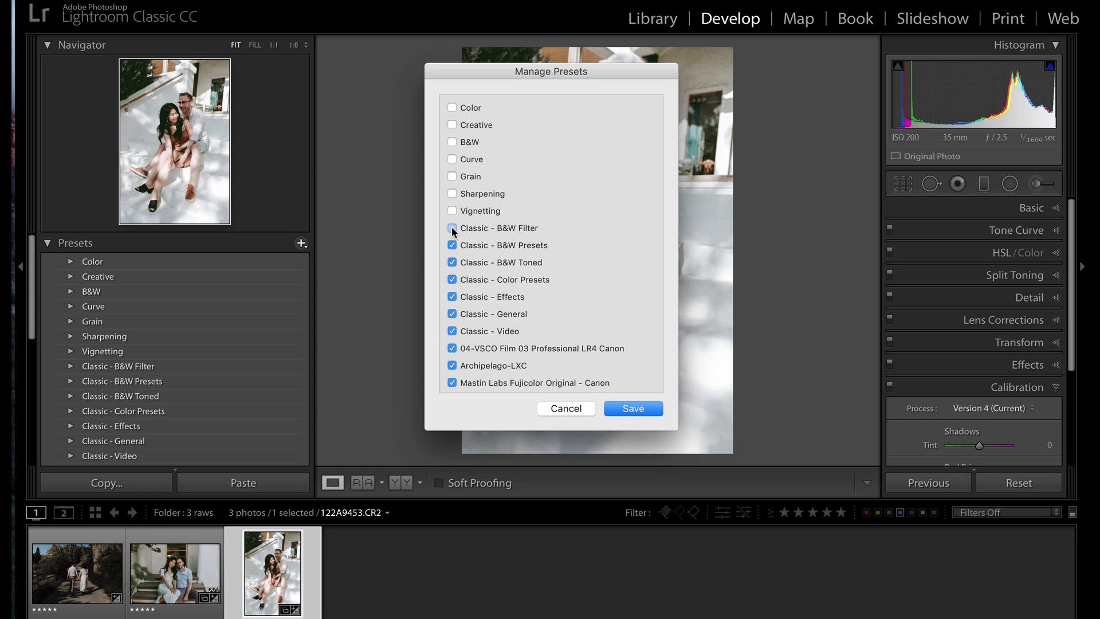
left_click(452, 245)
left_click(452, 262)
left_click(452, 280)
left_click(452, 296)
left_click(451, 314)
left_click(452, 331)
- Hide VSCO Film 03, Archipelago-LXC, Mastin Labs and one more third-party set, then save
left_click(452, 348)
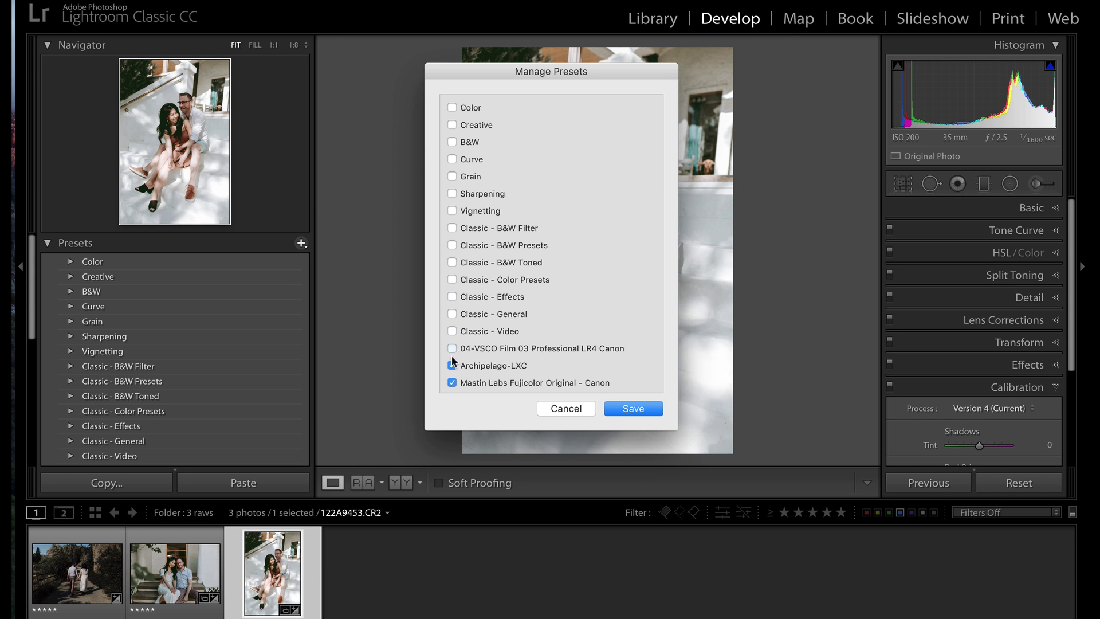
left_click(452, 366)
left_click(452, 383)
scroll(453, 382, "down", 5)
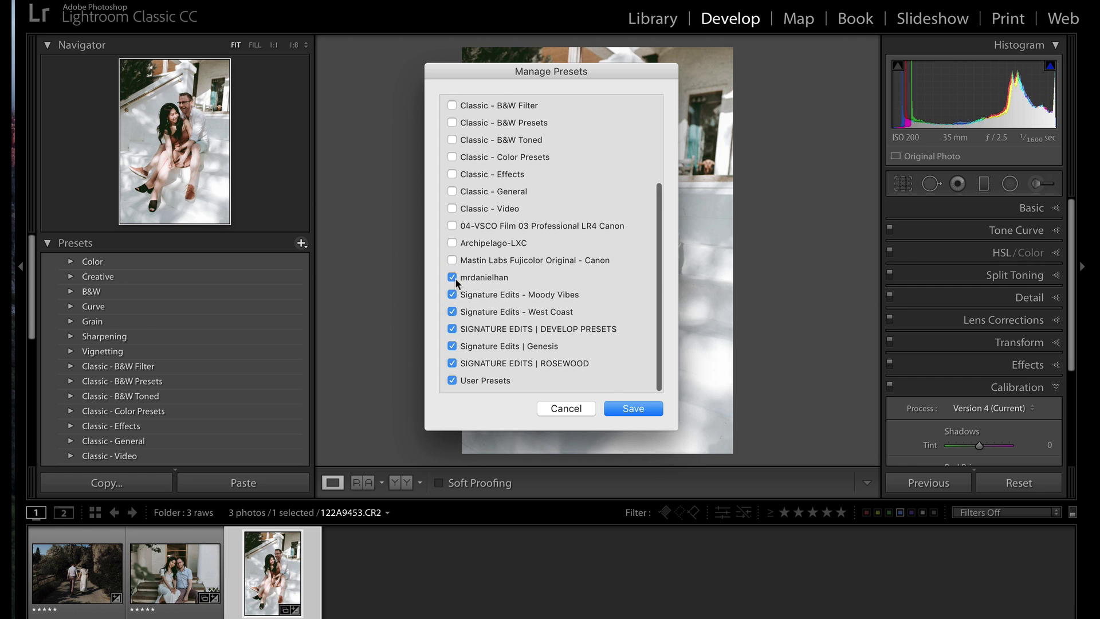
left_click(452, 277)
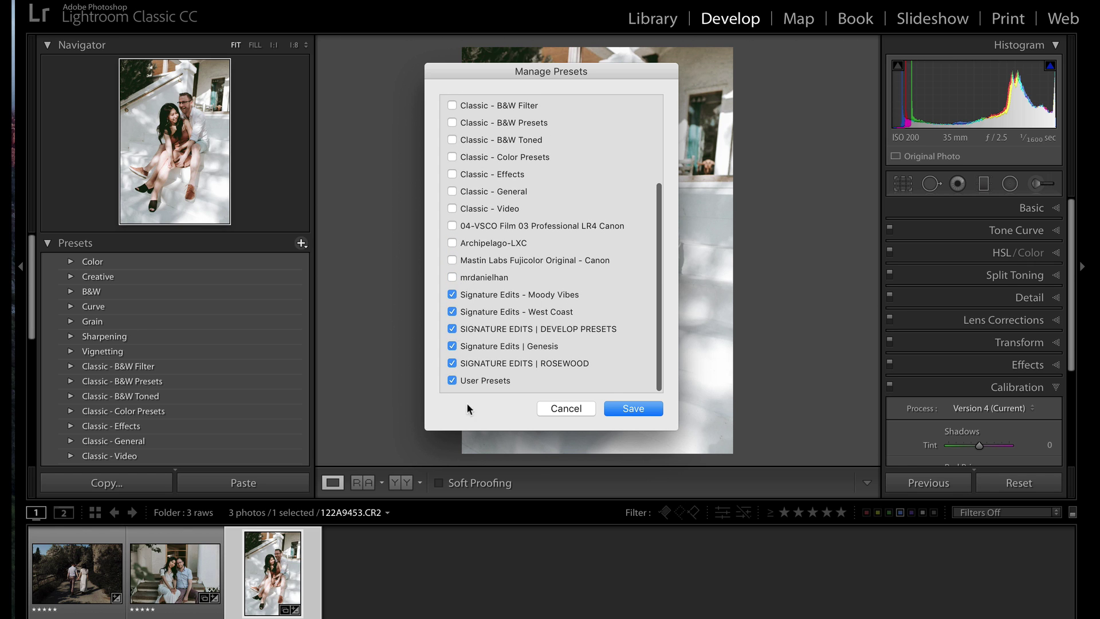
left_click(643, 406)
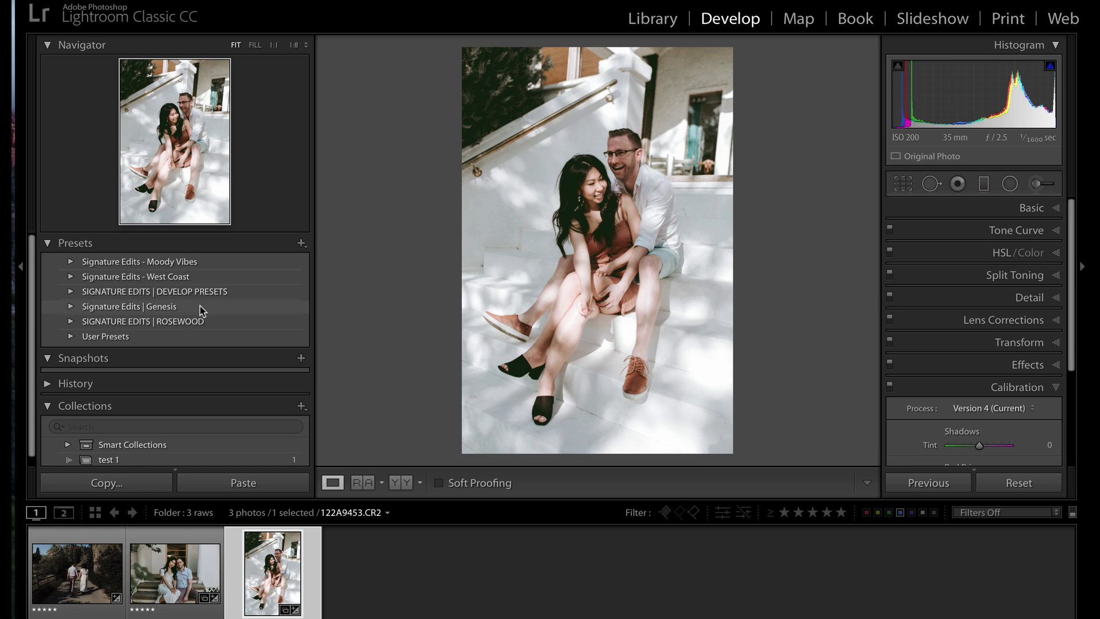
- Expand Signature Edits - West Coast and try the WC 01 and WC 03 presets
scroll(201, 308, "up", 1)
scroll(201, 309, "down", 1)
left_click(71, 276)
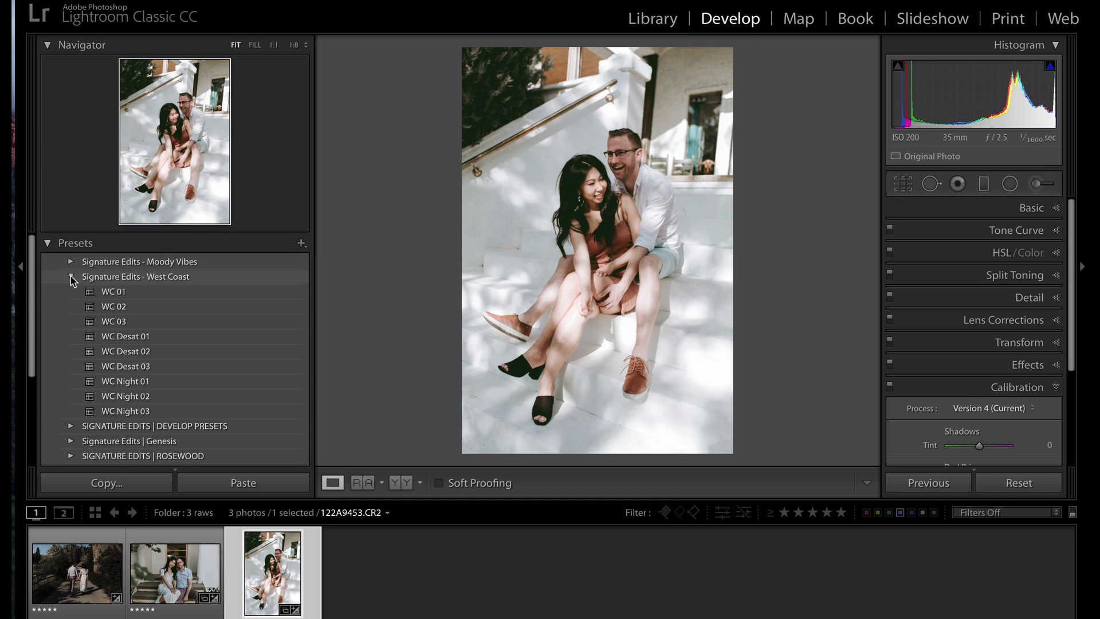
left_click(117, 293)
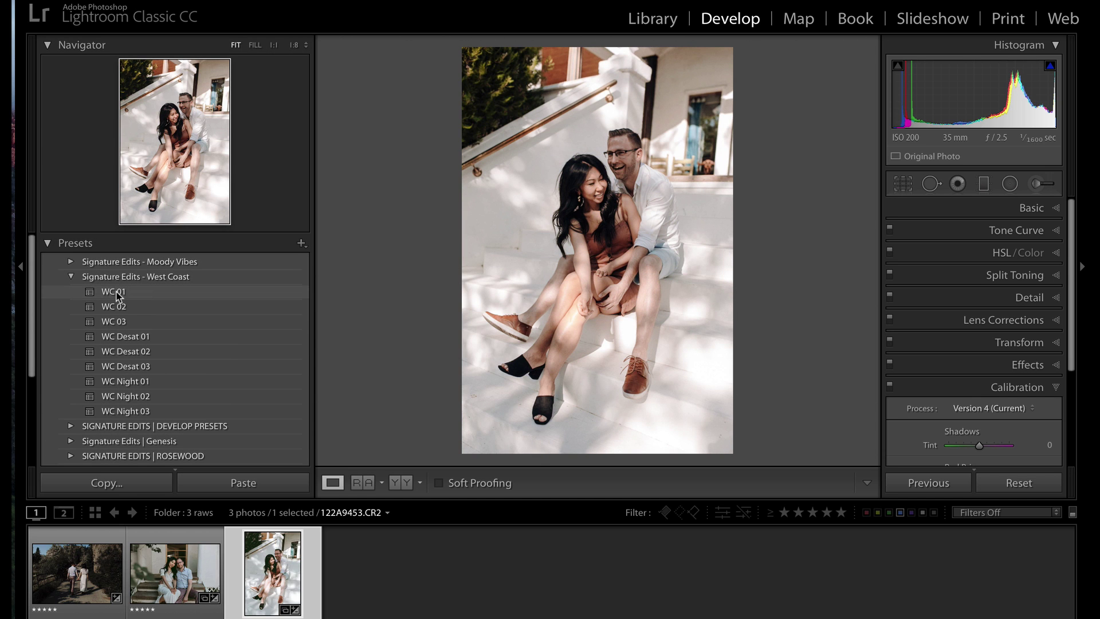
left_click(121, 322)
- Try Moody Vibes presets 02 MV Cold, 07 MV Vintage Fade and 09 MV B&W, then collapse them
left_click(71, 261)
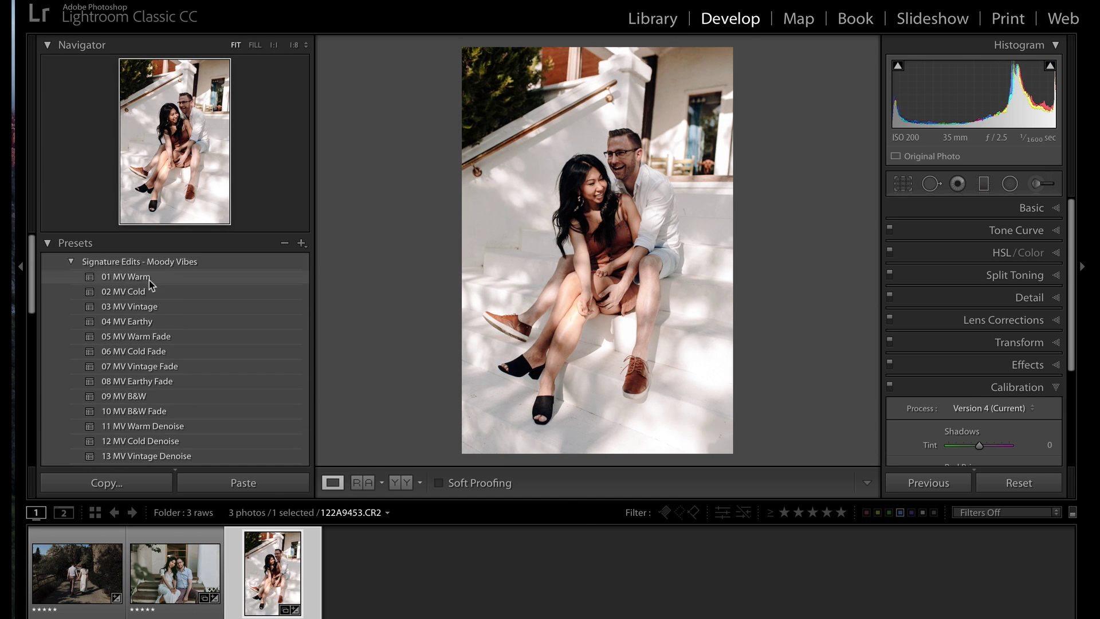
left_click(151, 293)
left_click(153, 366)
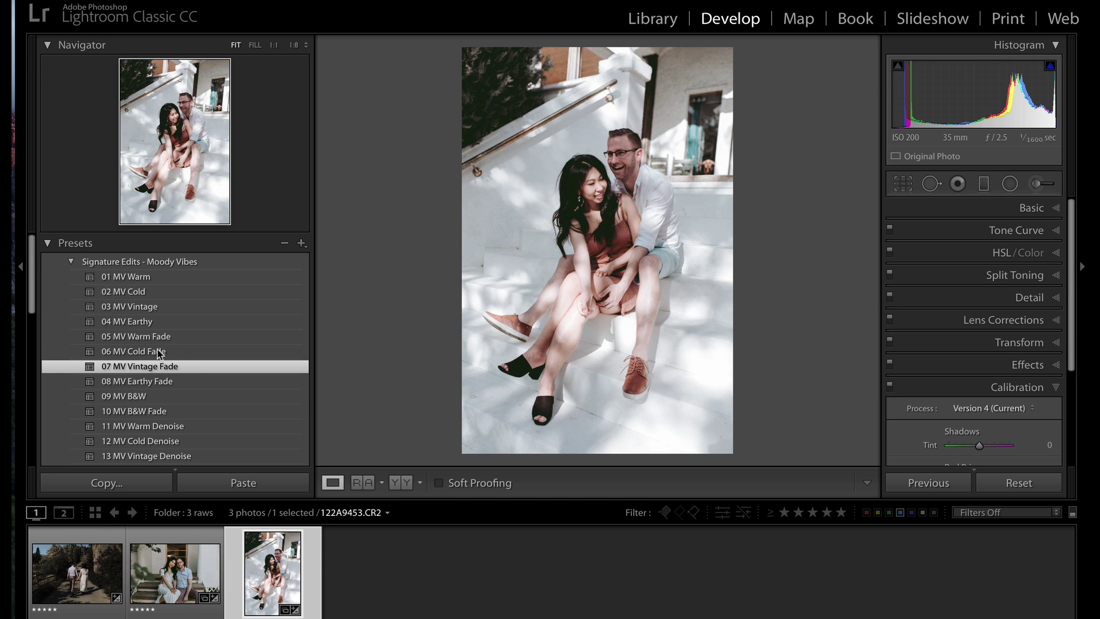
left_click(170, 396)
left_click(71, 262)
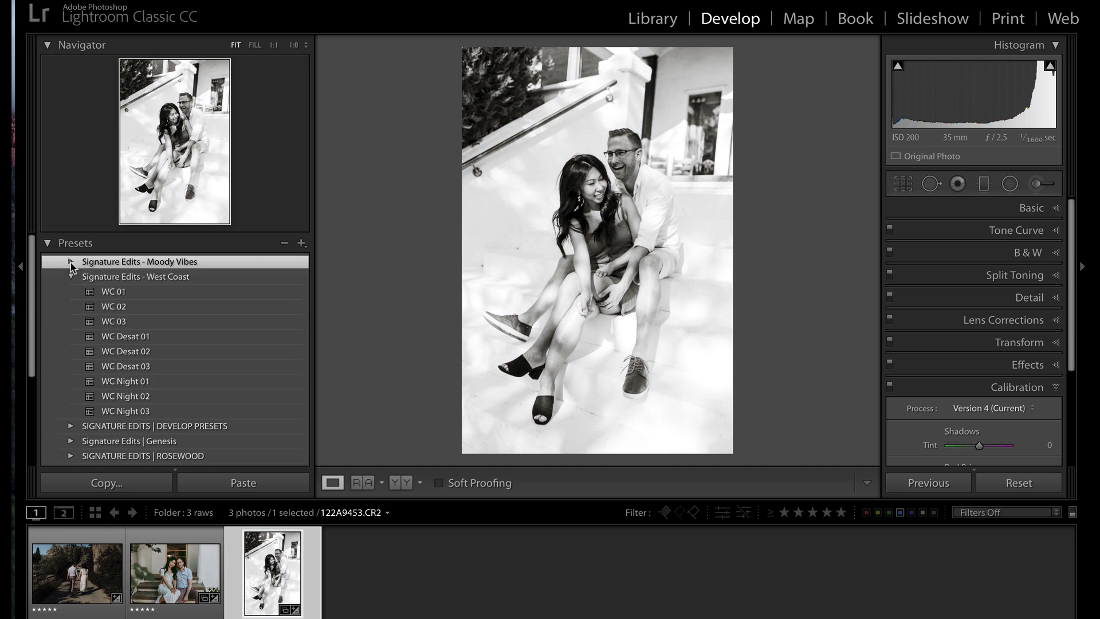
- Expand Signature Edits | Genesis and apply its SE01 preset to the photo
scroll(86, 401, "down", 3)
left_click(71, 348)
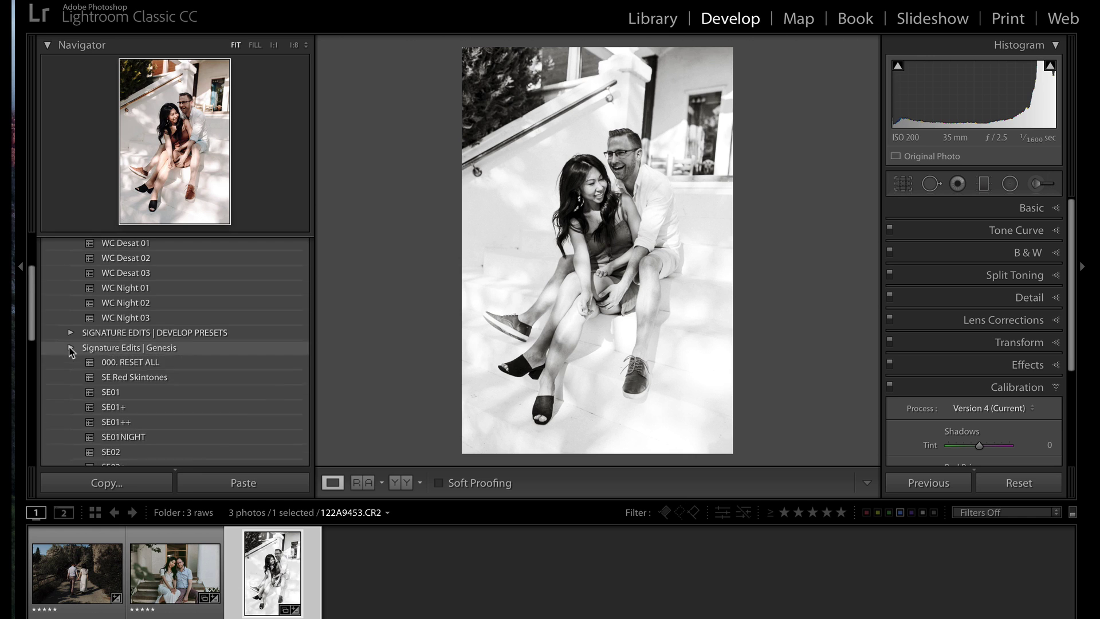
scroll(194, 372, "down", 2)
left_click(158, 327)
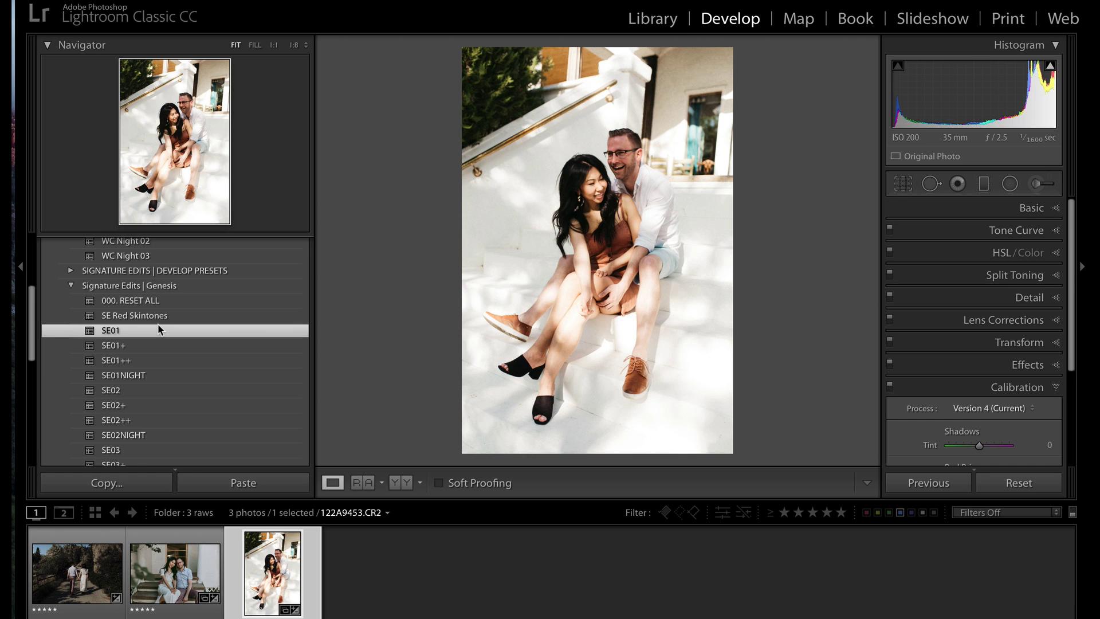
- Show the Basic panel with Ctrl+1, open the Profile Browser and right-click the Artistic group
key("ctrl+1")
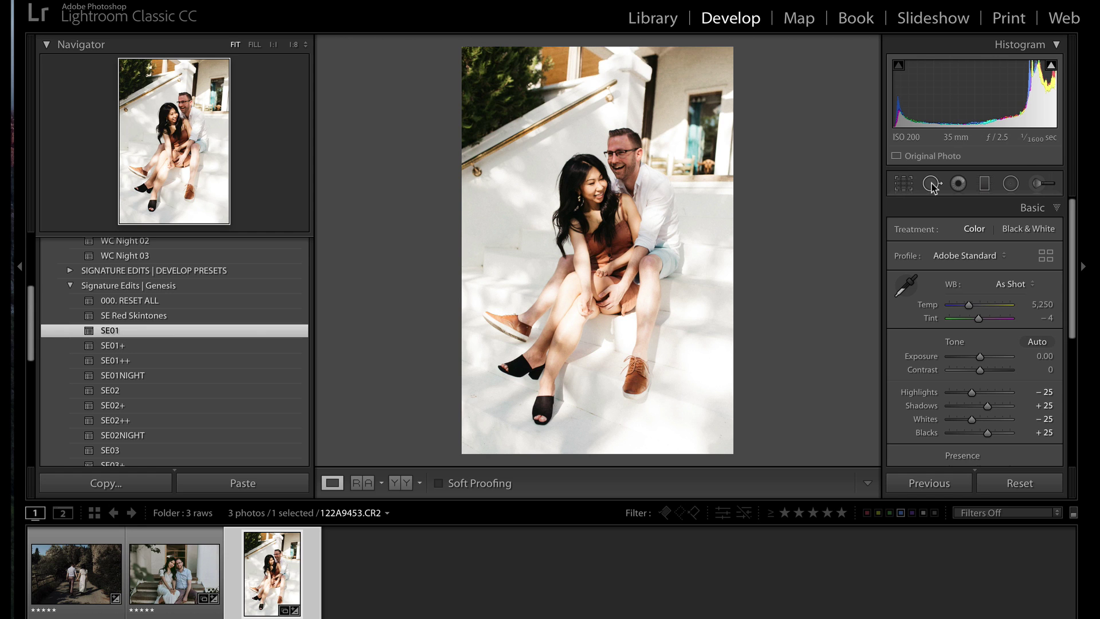
left_click(1049, 259)
scroll(1046, 281, "up", 3)
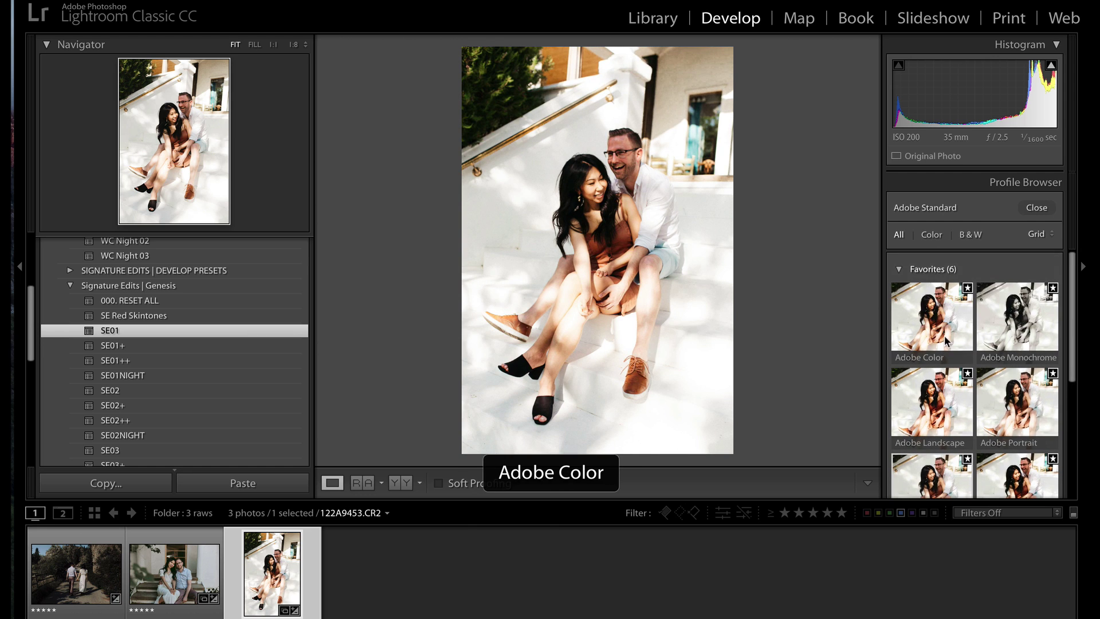
scroll(1026, 344, "down", 2)
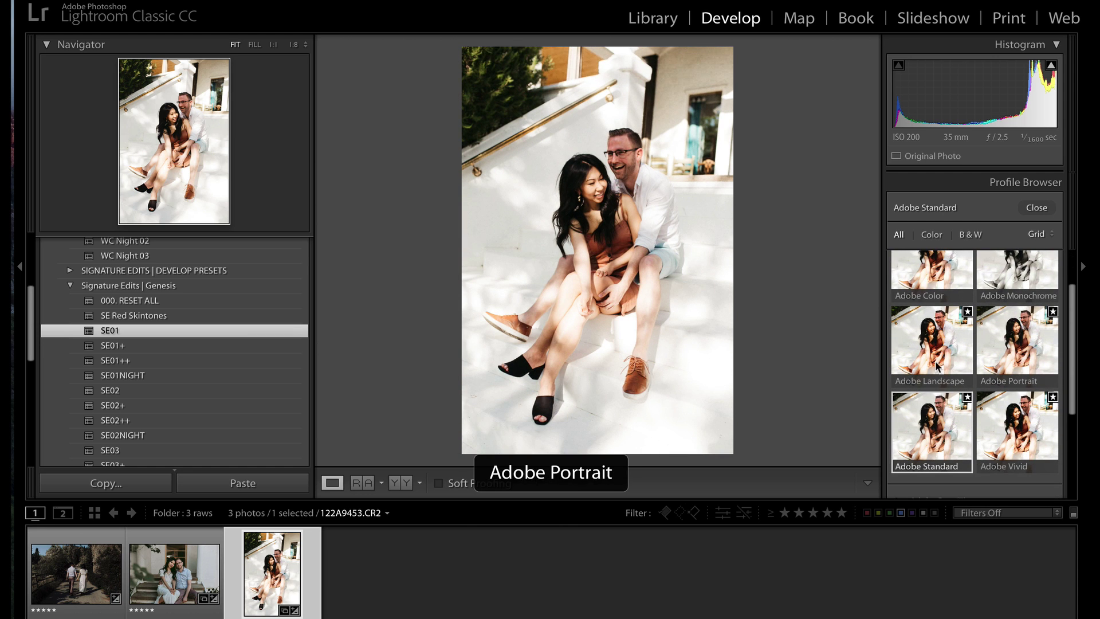
scroll(1008, 425, "down", 5)
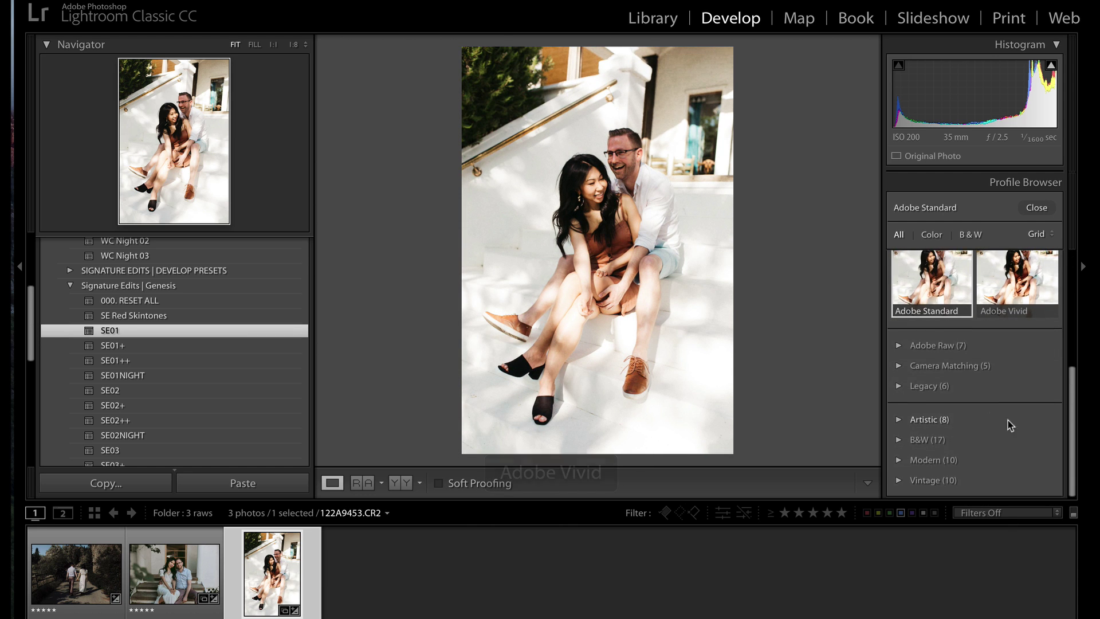
right_click(949, 415)
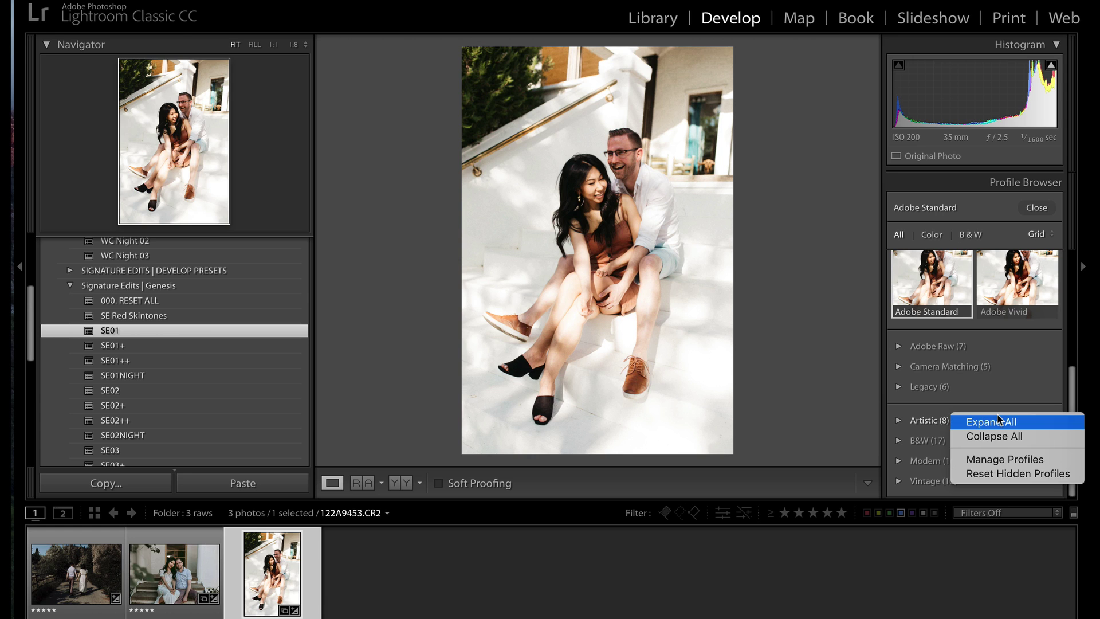
- In Manage Profiles, hide the Vintage, Modern, B&W and Artistic groups and save
left_click(1028, 460)
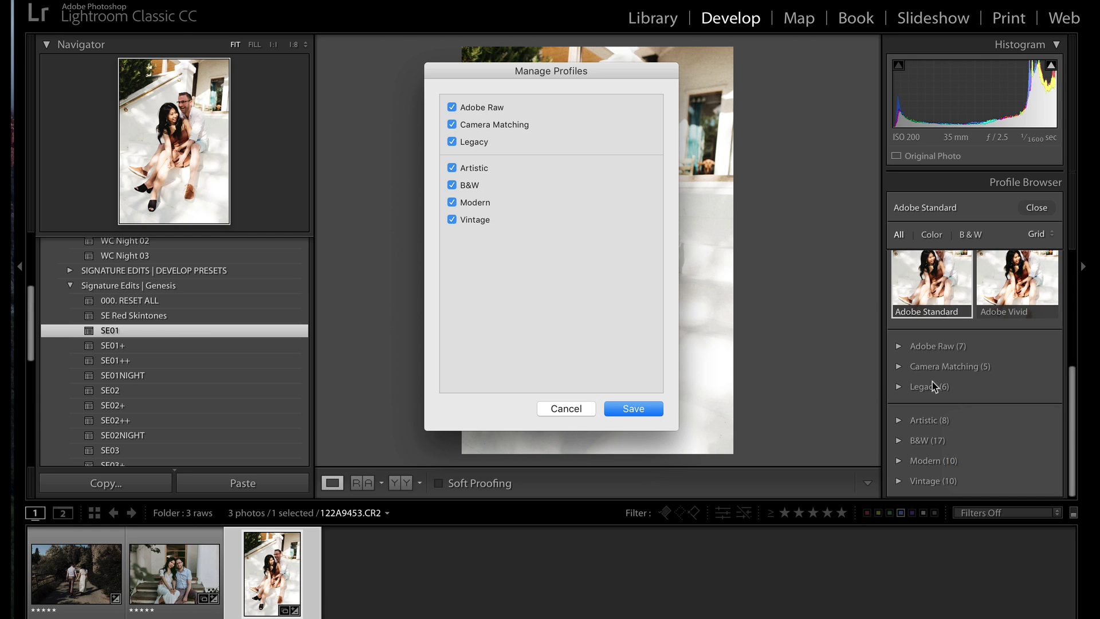
left_click(451, 219)
left_click(452, 202)
left_click(451, 186)
left_click(451, 168)
left_click(640, 408)
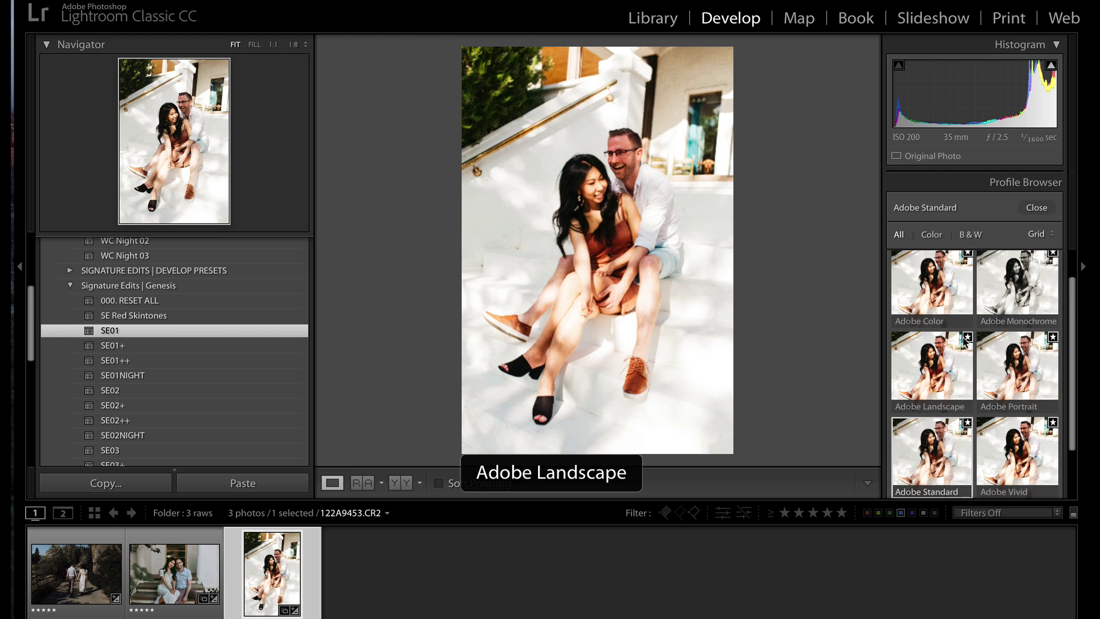
- Close the Profile Browser to return to the basic adjustments with Adobe Standard
scroll(946, 373, "down", 2)
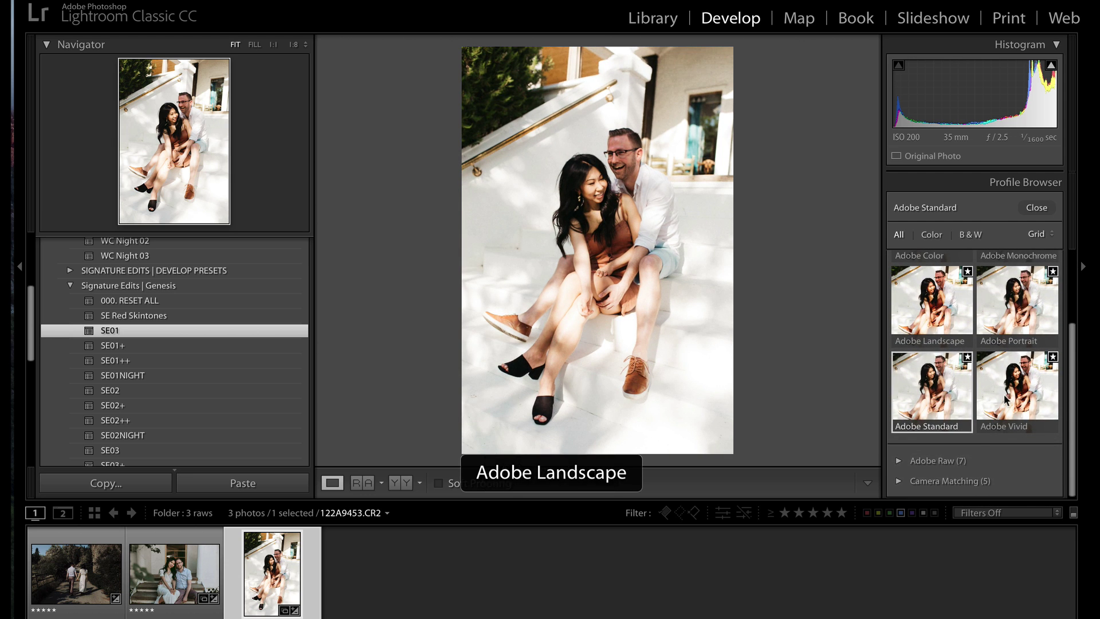
scroll(1005, 399, "up", 3)
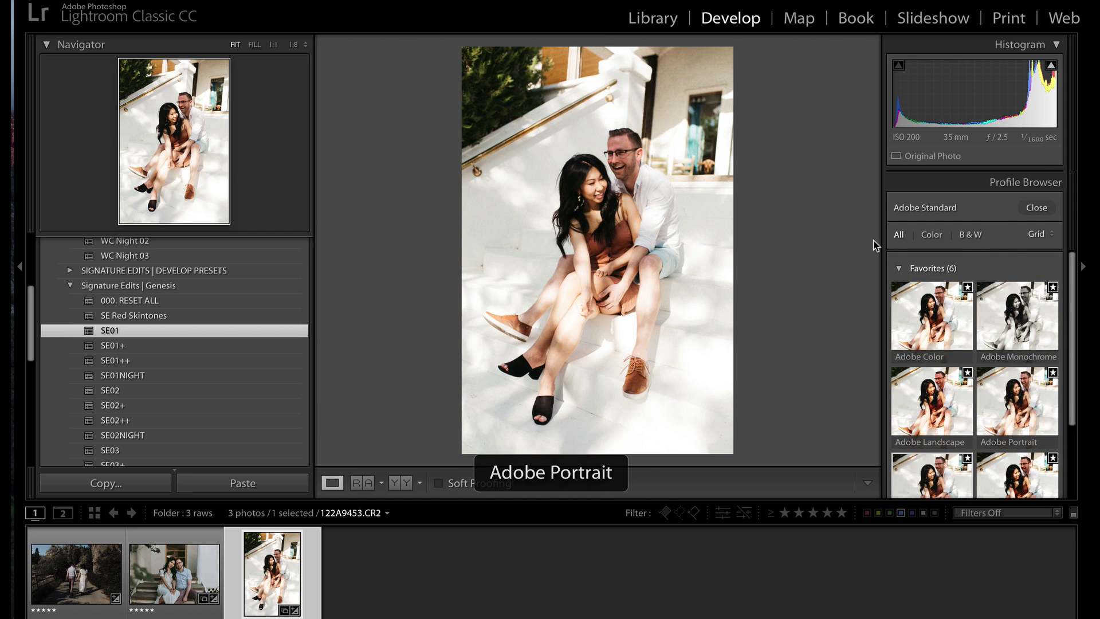
left_click(1044, 208)
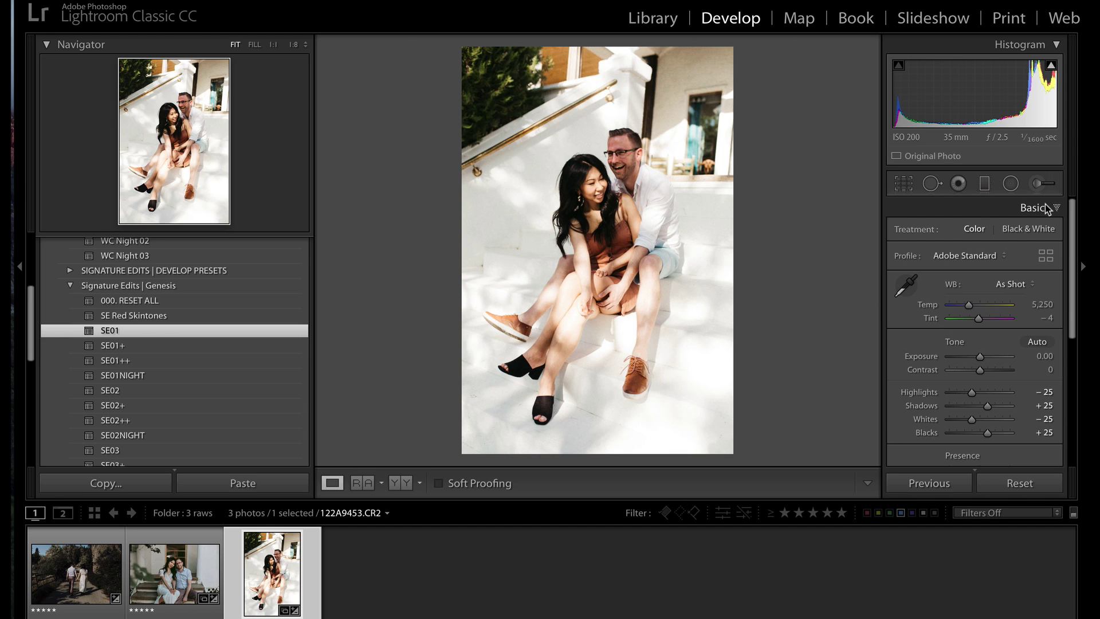